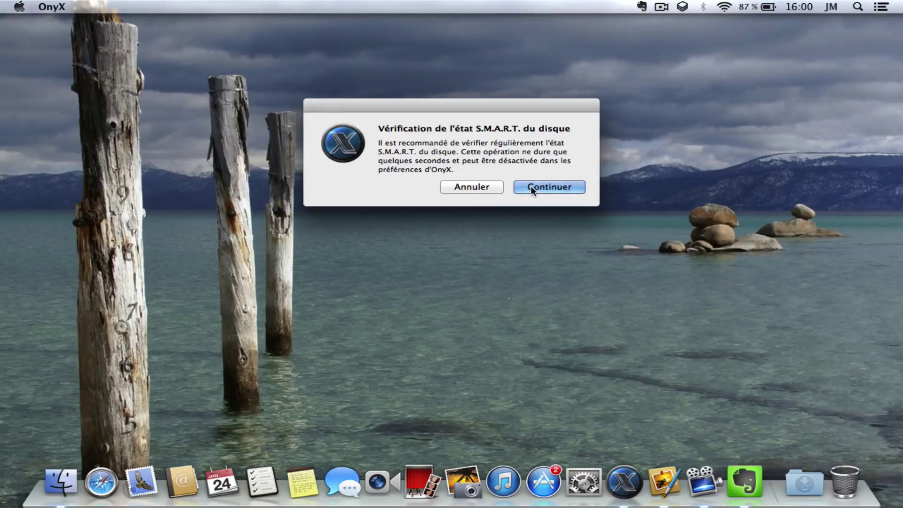
# Skip the S.M.A.R.T. and volume structure checks, and authenticate by entering the administrator password.
pyautogui.click(495, 187)
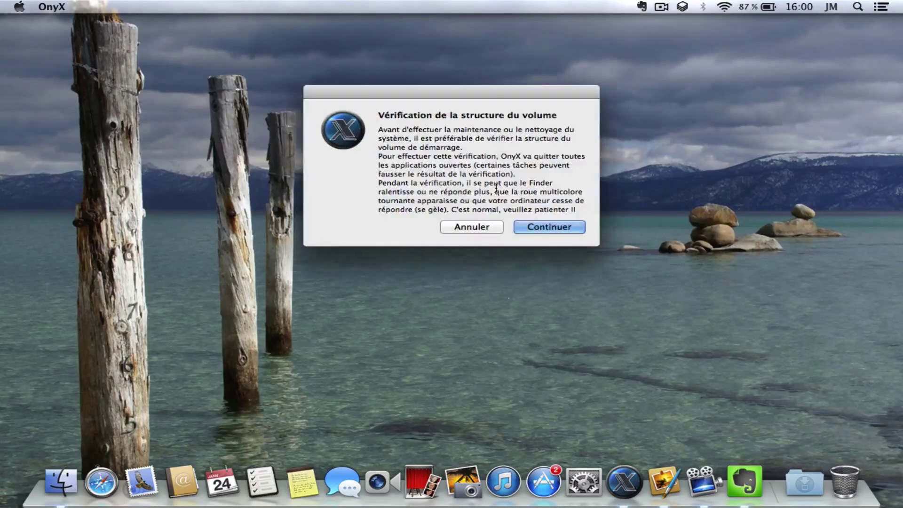
pyautogui.click(462, 227)
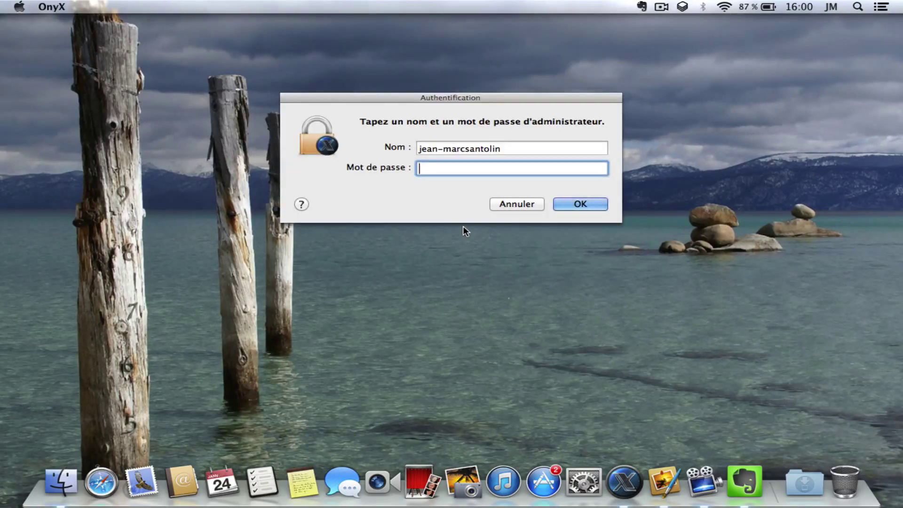
pyautogui.write('••••••••••••••••')
pyautogui.press('Return')
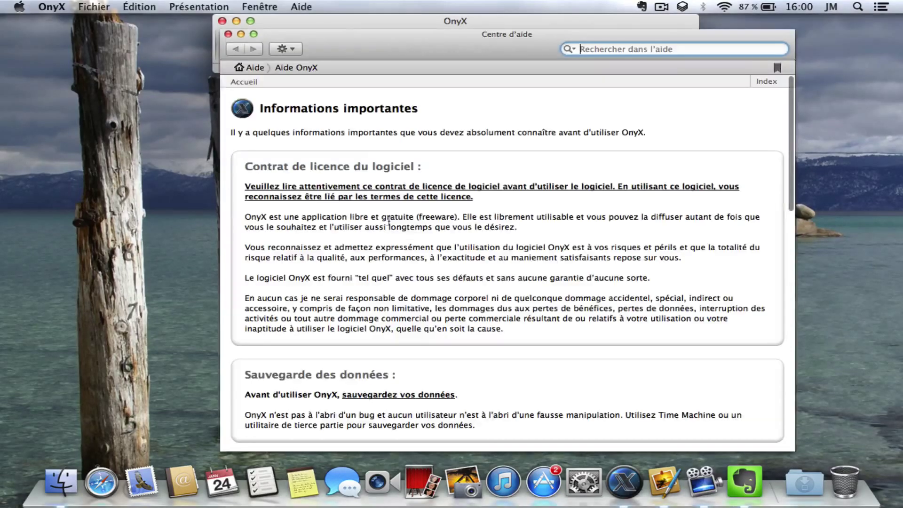
# Read through the "Informations importantes" help page to its end and close the help window.
pyautogui.scroll(-10, 296, 224)
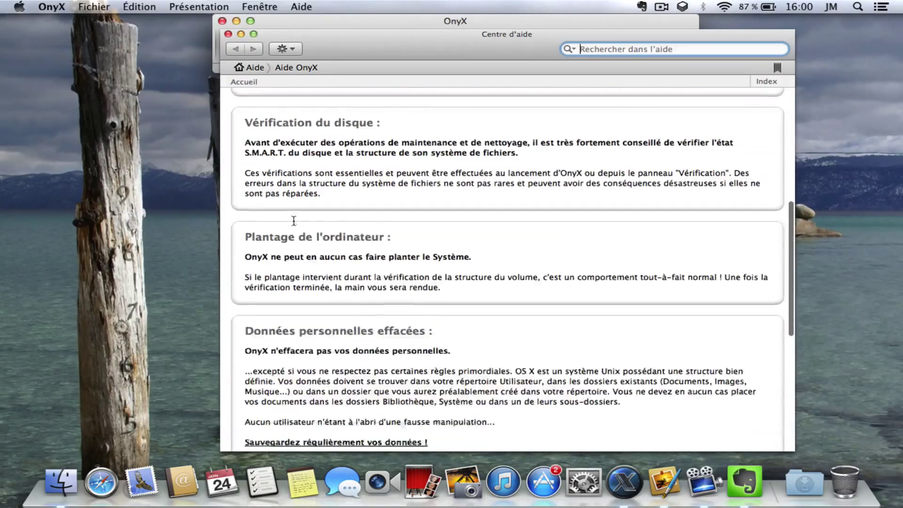
pyautogui.scroll(-12, 294, 221)
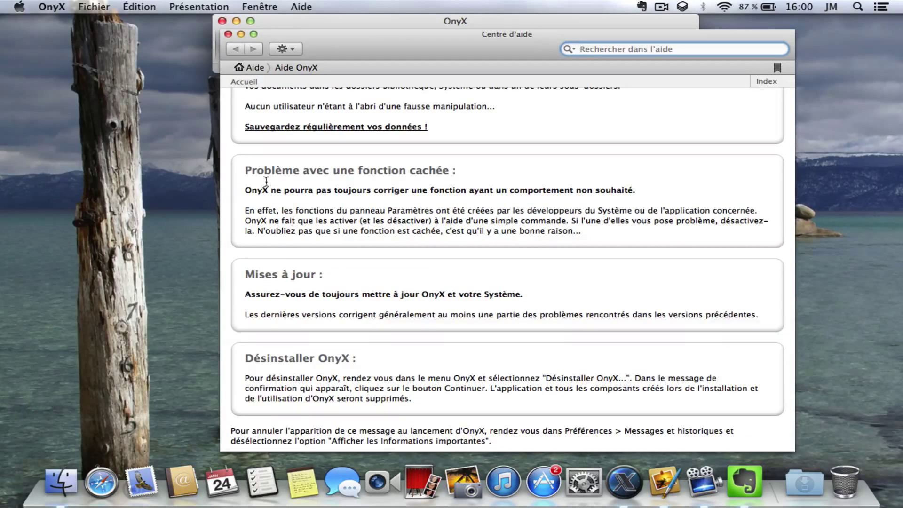
pyautogui.click(228, 34)
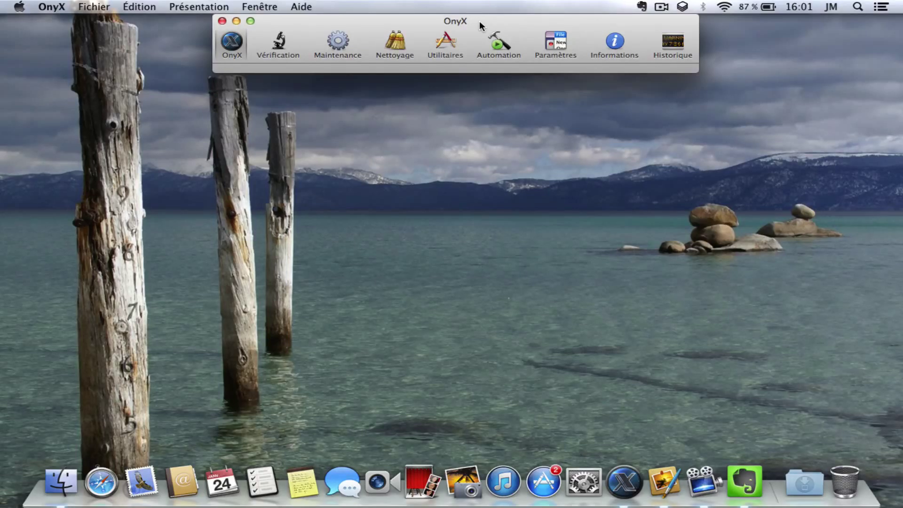
# Review the Vérification options for the S.M.A.R.T. state, the volume structure and the preference files.
pyautogui.click(281, 45)
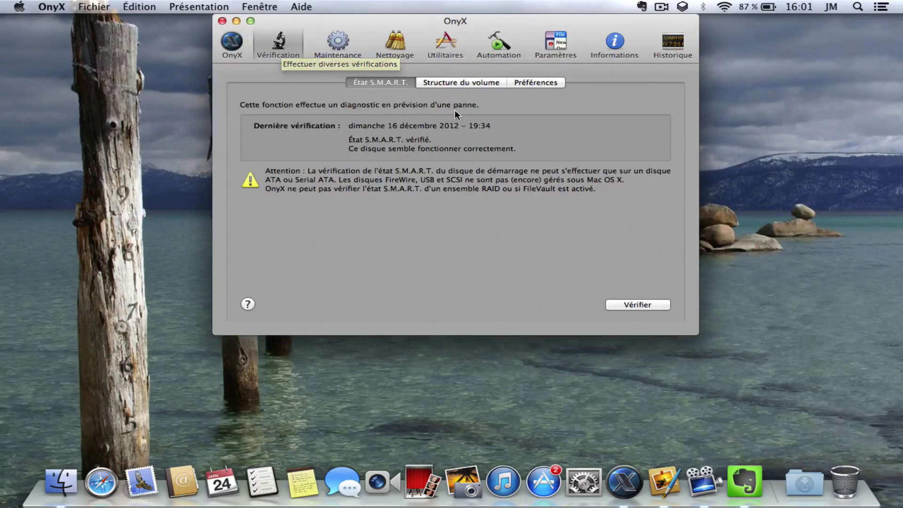
pyautogui.click(476, 83)
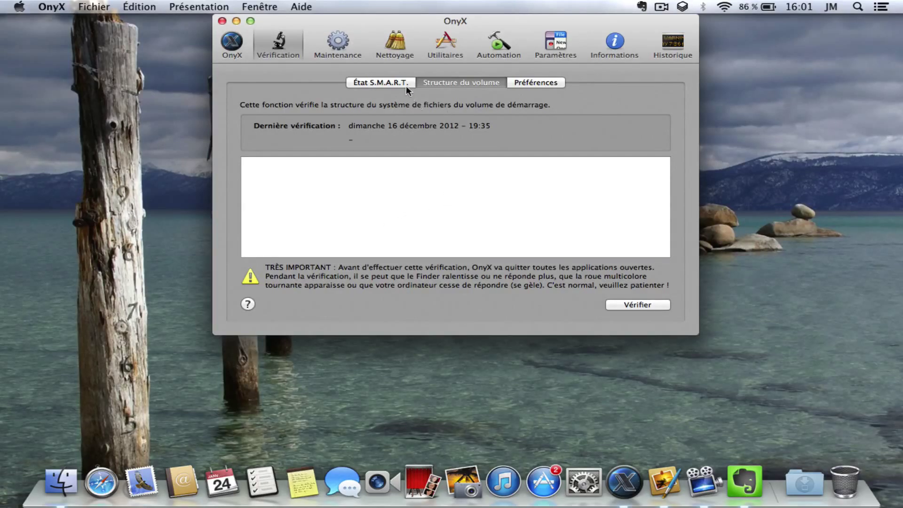
pyautogui.click(539, 83)
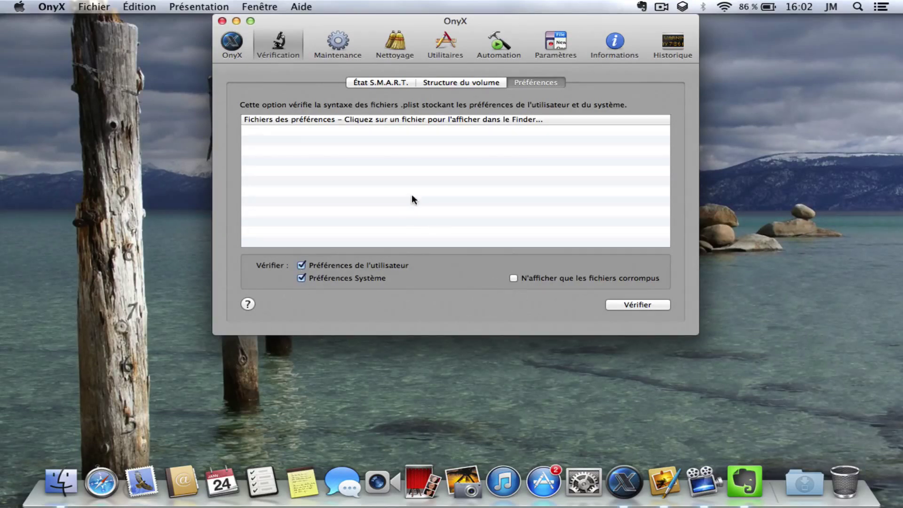
# Review the Maintenance options for permissions, maintenance scripts and rebuilding.
pyautogui.click(348, 44)
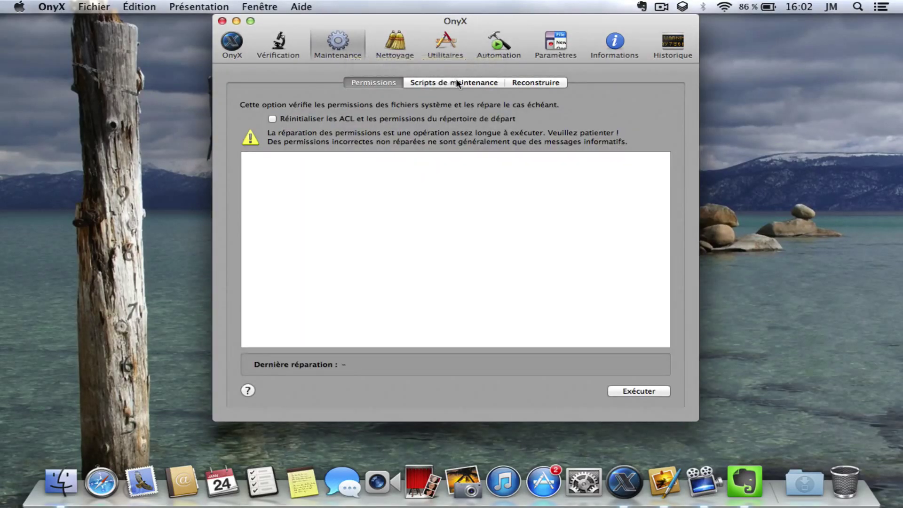
pyautogui.click(455, 83)
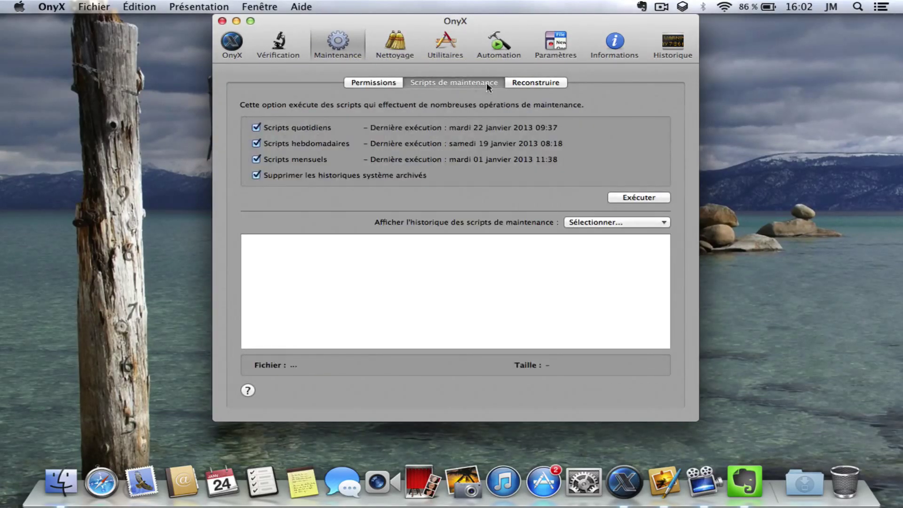
pyautogui.click(544, 85)
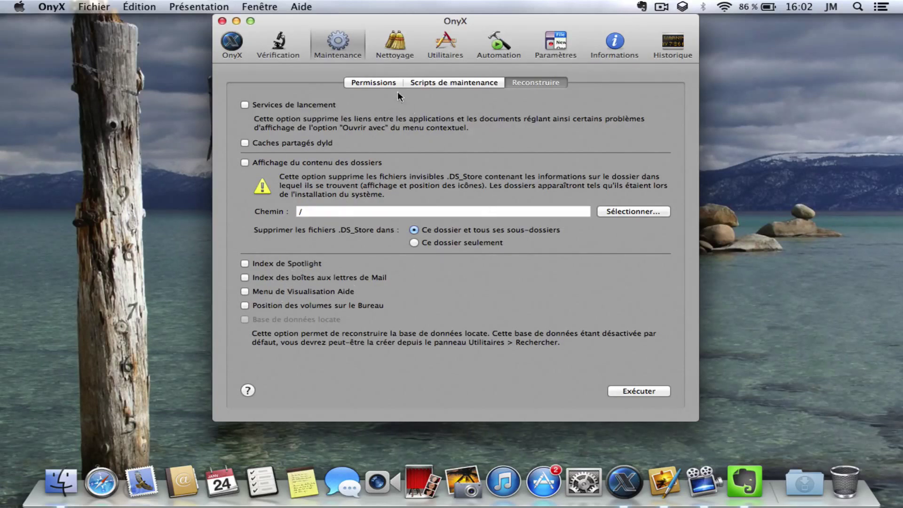
pyautogui.click(392, 81)
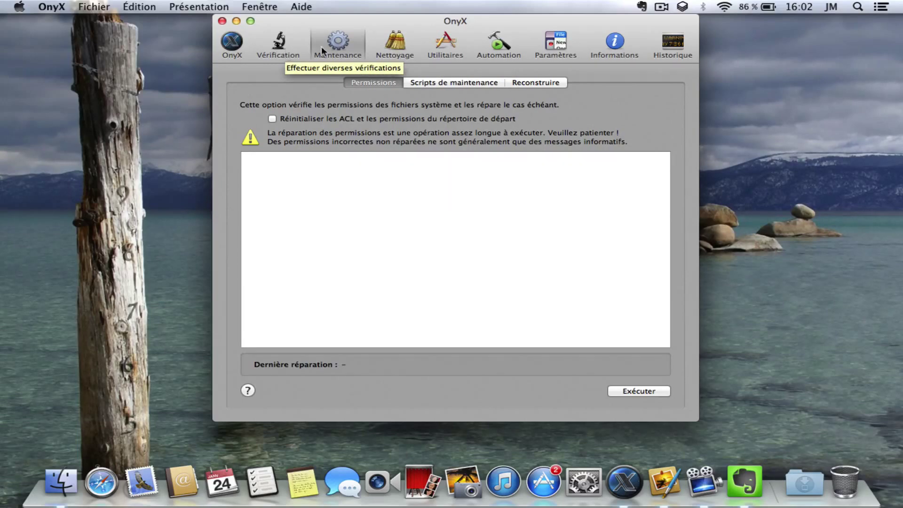
# Review the Nettoyage options for system, user, internet, fonts, logs, miscellaneous items and the trash.
pyautogui.click(397, 44)
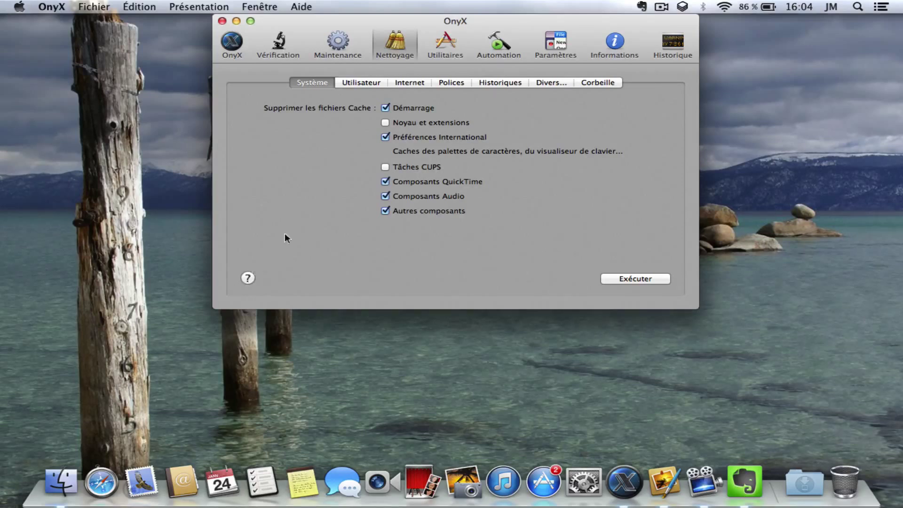
pyautogui.click(371, 84)
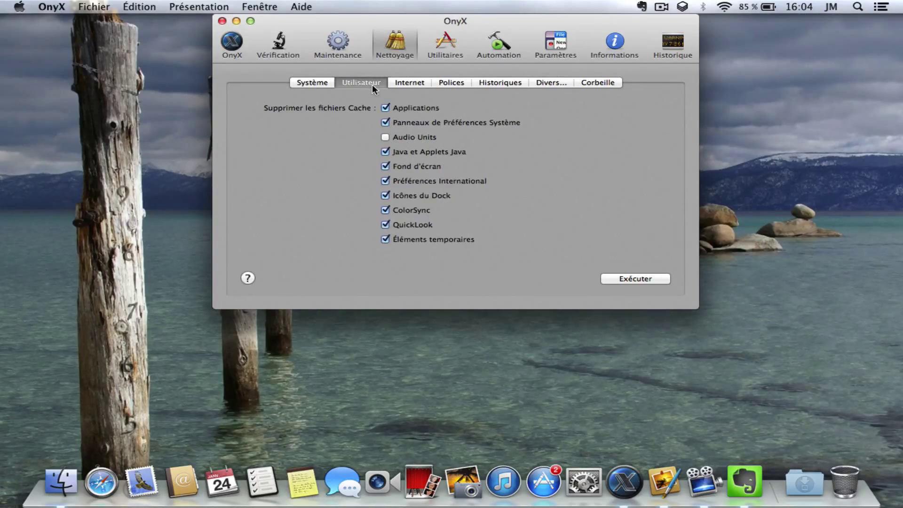
pyautogui.click(423, 83)
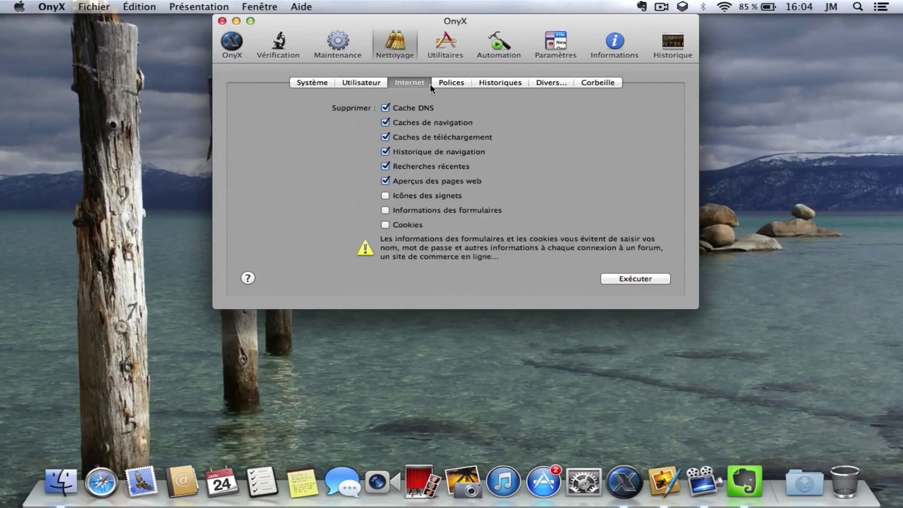
pyautogui.click(450, 86)
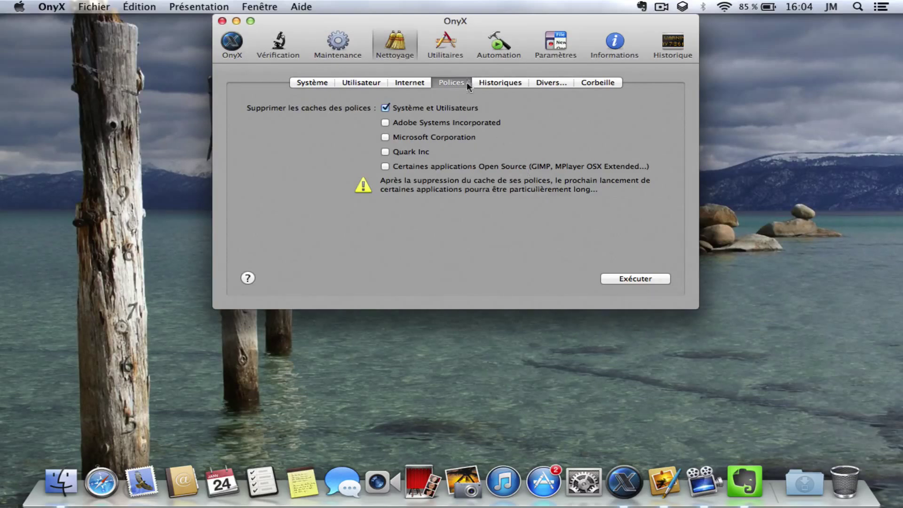
pyautogui.click(522, 85)
pyautogui.click(549, 82)
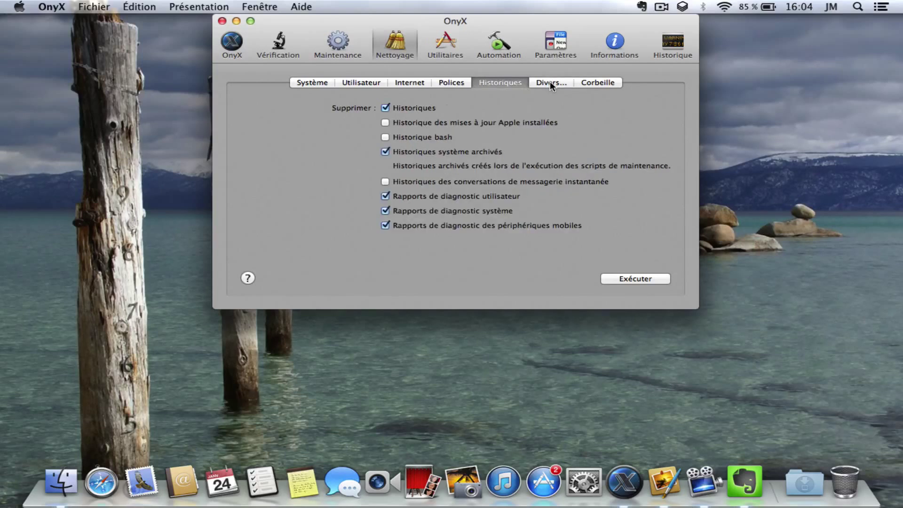
pyautogui.click(607, 86)
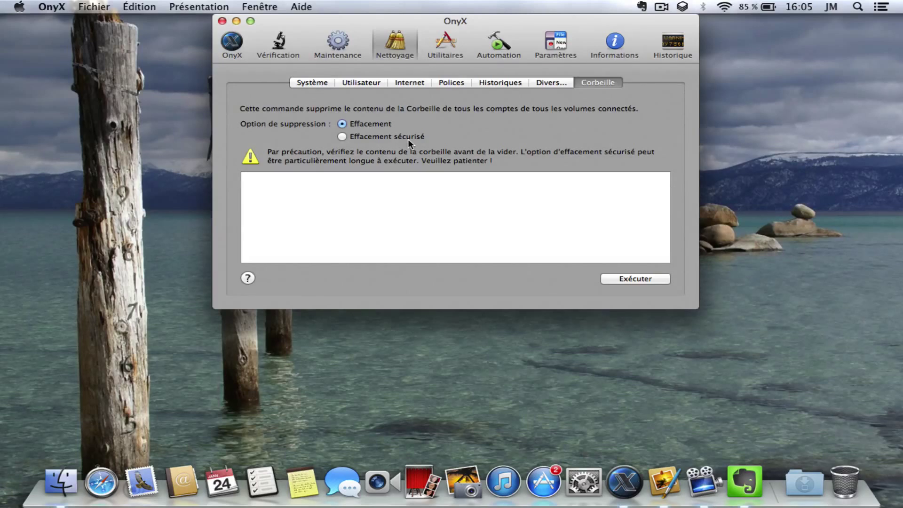
# Browse the man manual page and the list of Unix commands in the Utilitaires manuals.
pyautogui.click(442, 44)
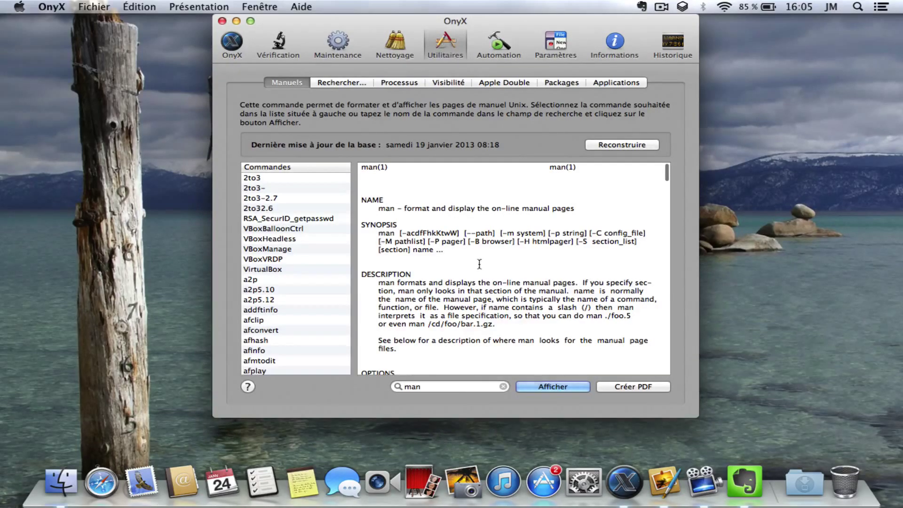
pyautogui.scroll(-15, 479, 264)
pyautogui.scroll(-10, 328, 300)
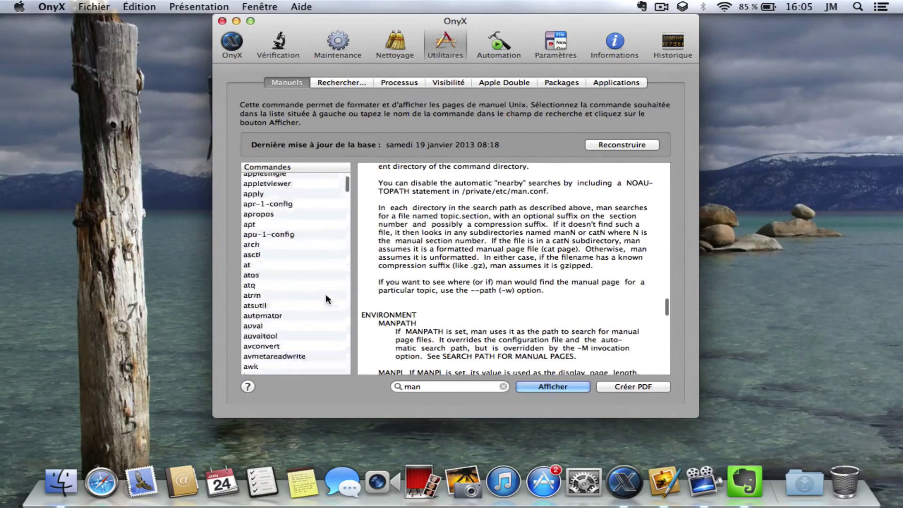
pyautogui.scroll(-20, 328, 300)
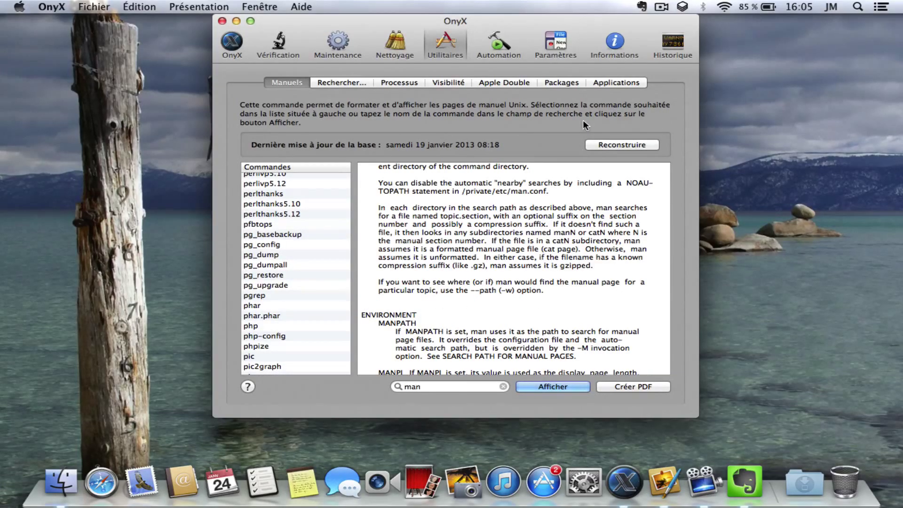
# Review the General parameters, including the available screenshot formats, and the Finder parameters, ending on the Dock parameters.
pyautogui.click(553, 46)
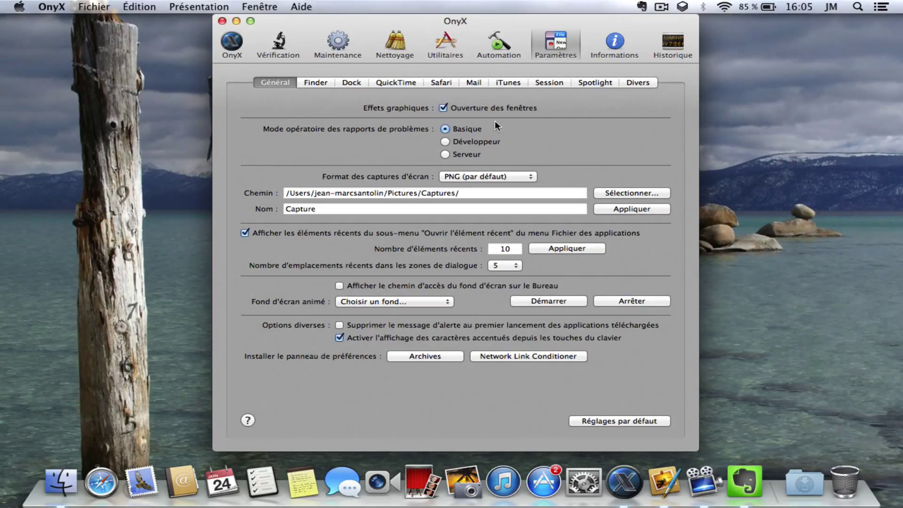
pyautogui.click(530, 176)
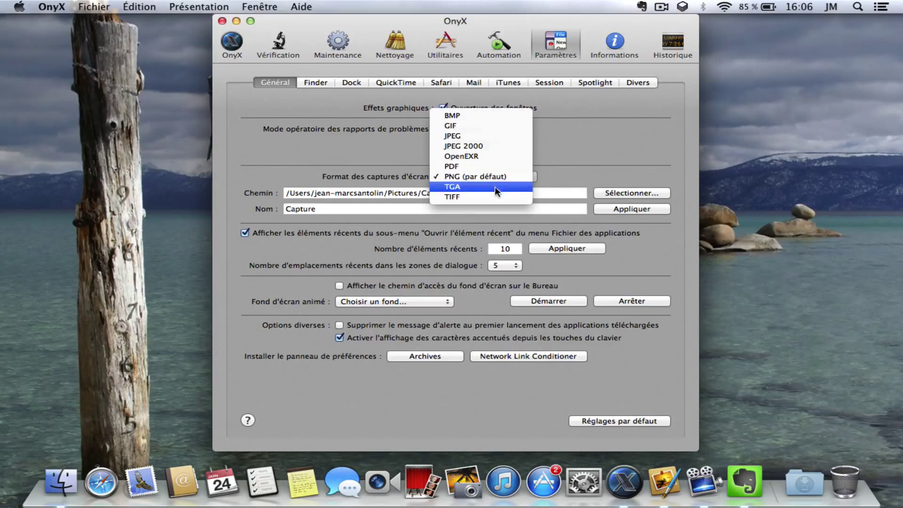
pyautogui.click(571, 173)
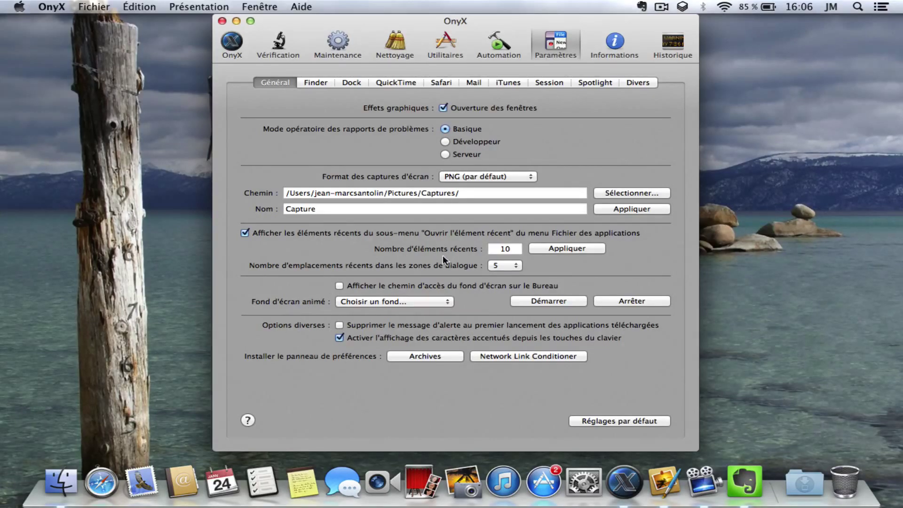
pyautogui.click(323, 84)
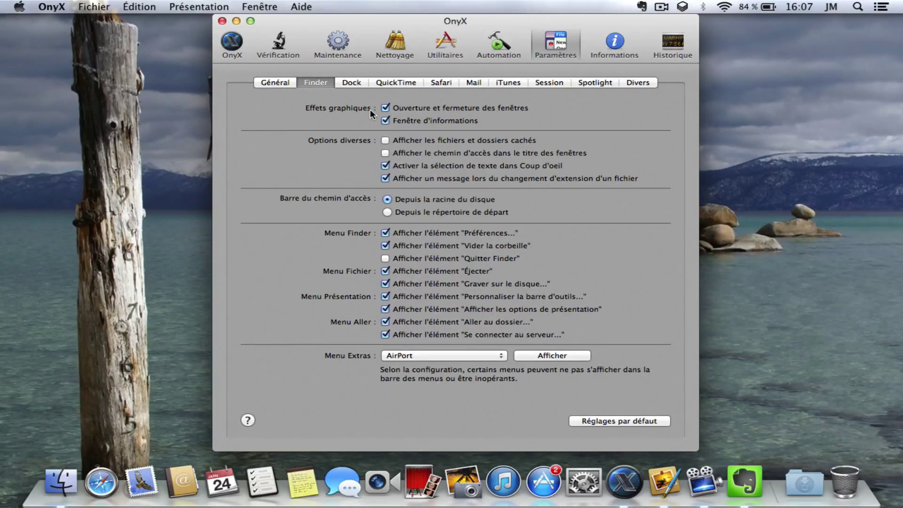
pyautogui.click(352, 83)
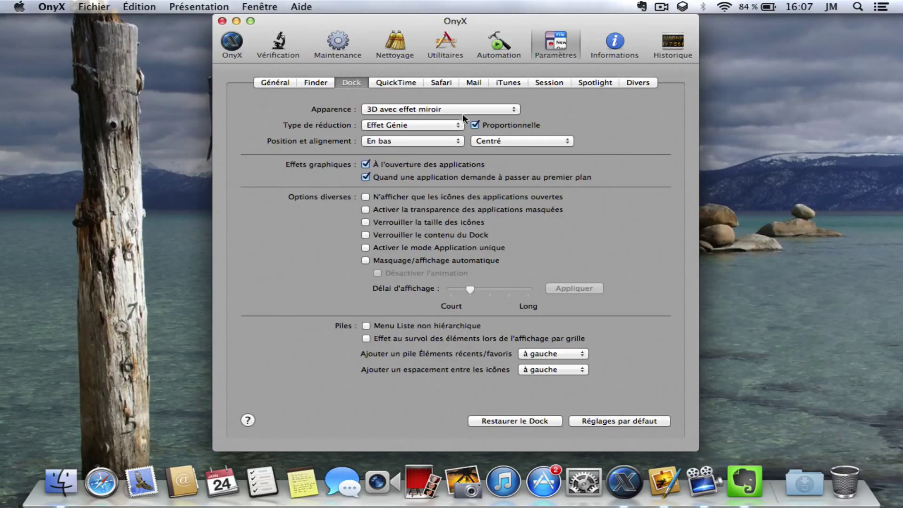
pyautogui.click(514, 110)
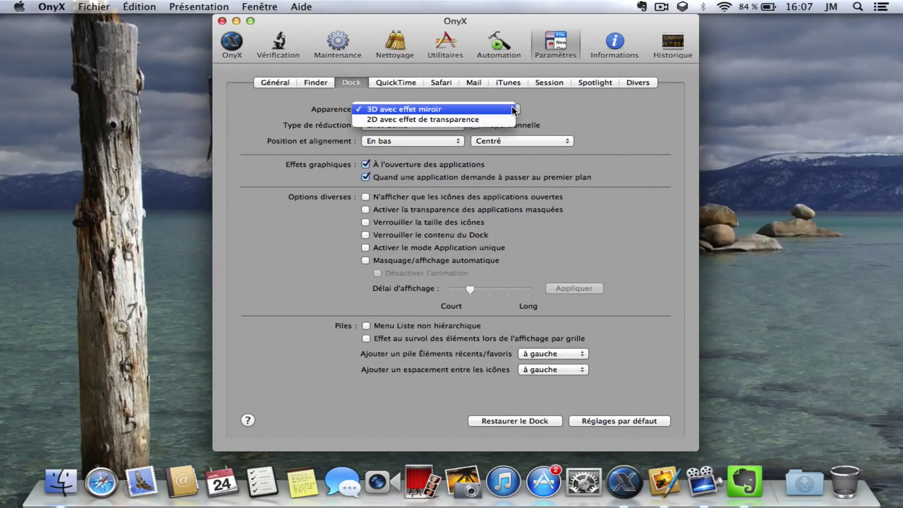
pyautogui.click(515, 111)
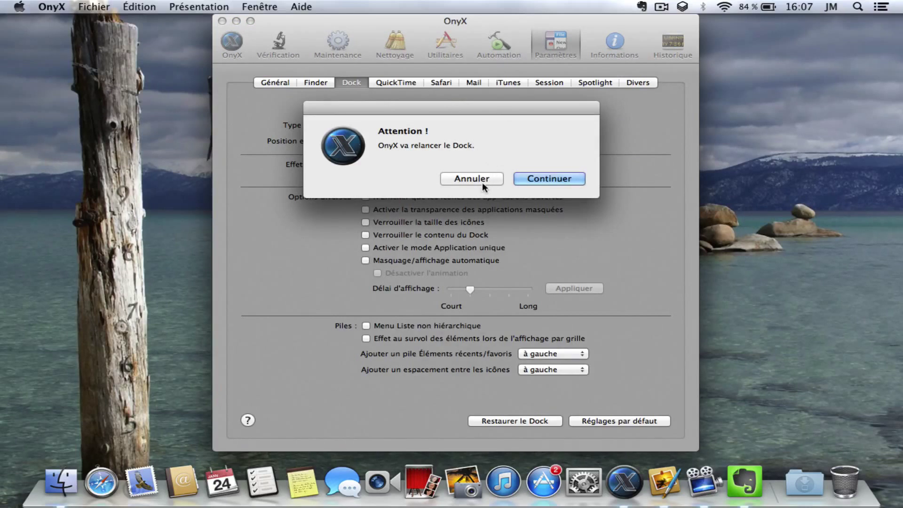
pyautogui.click(483, 182)
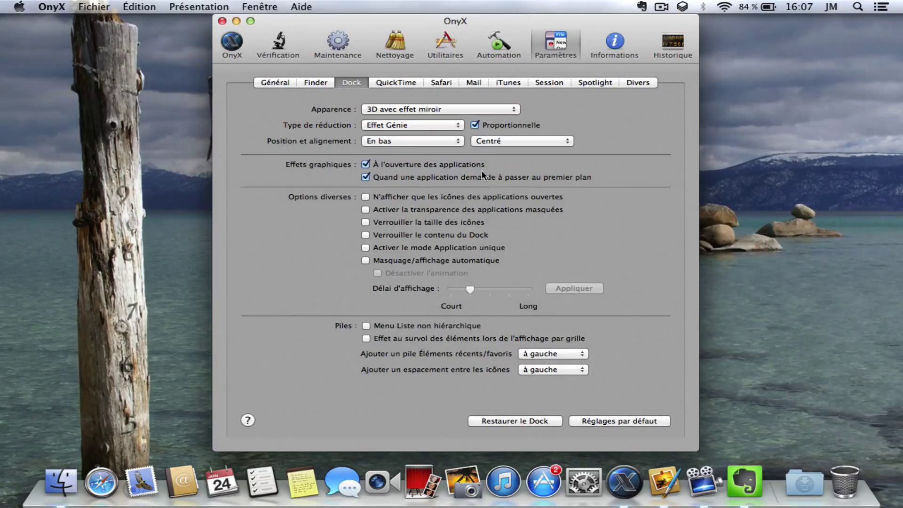
pyautogui.click(499, 141)
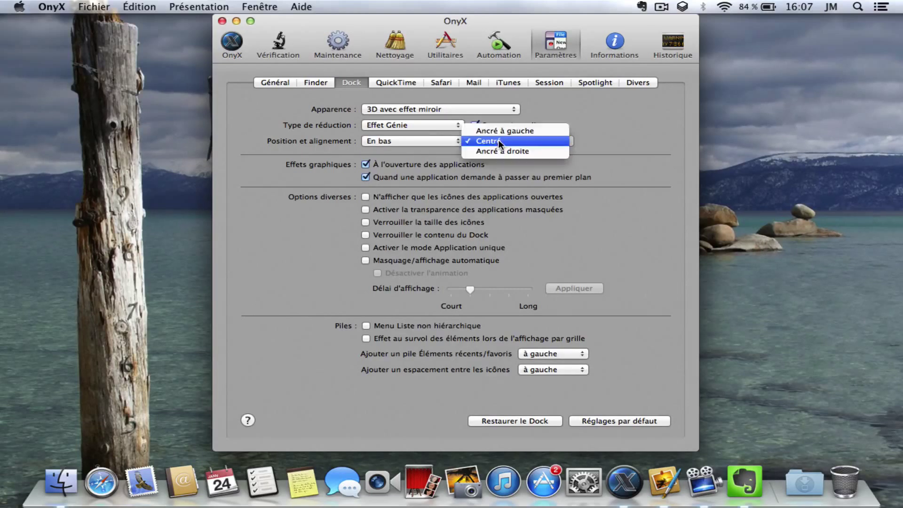
pyautogui.click(499, 151)
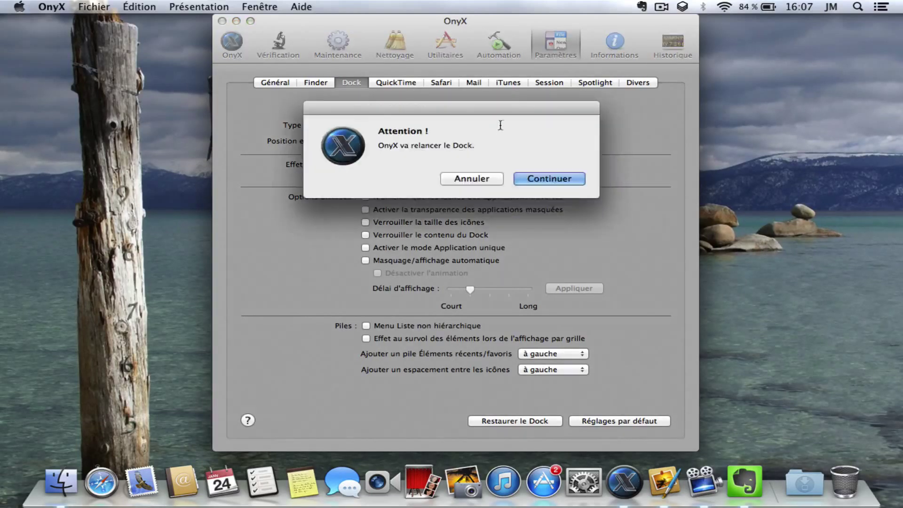
pyautogui.click(478, 179)
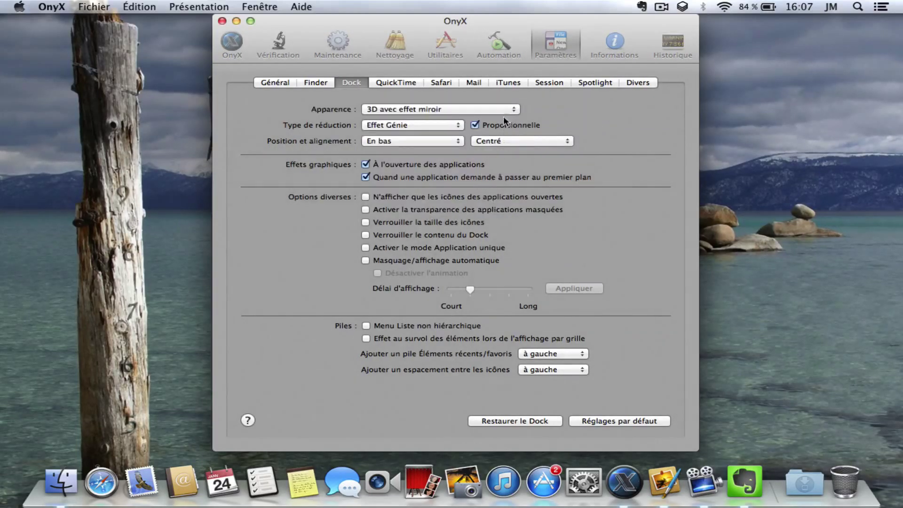
# Set the Dock's appearance to "2D avec effet de transparence" and allow the Dock to relaunch.
pyautogui.click(510, 110)
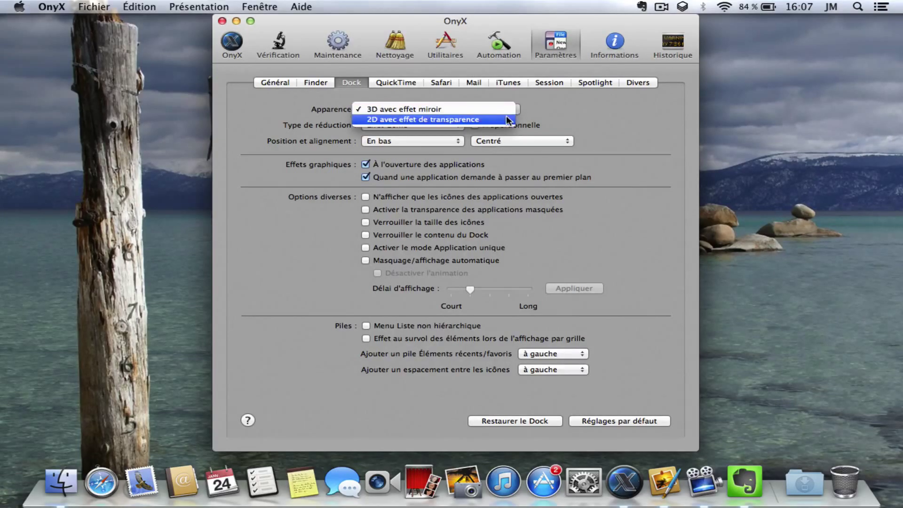
pyautogui.click(507, 118)
pyautogui.click(531, 179)
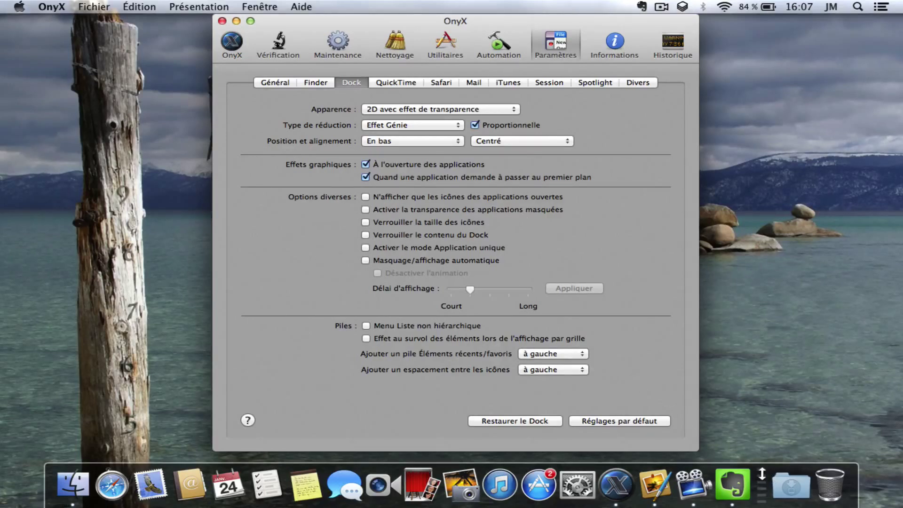
# Reduce the Dock's size slightly and set its alignment to "Ancré à droite".
pyautogui.moveTo(762, 474); pyautogui.dragTo(762, 478)
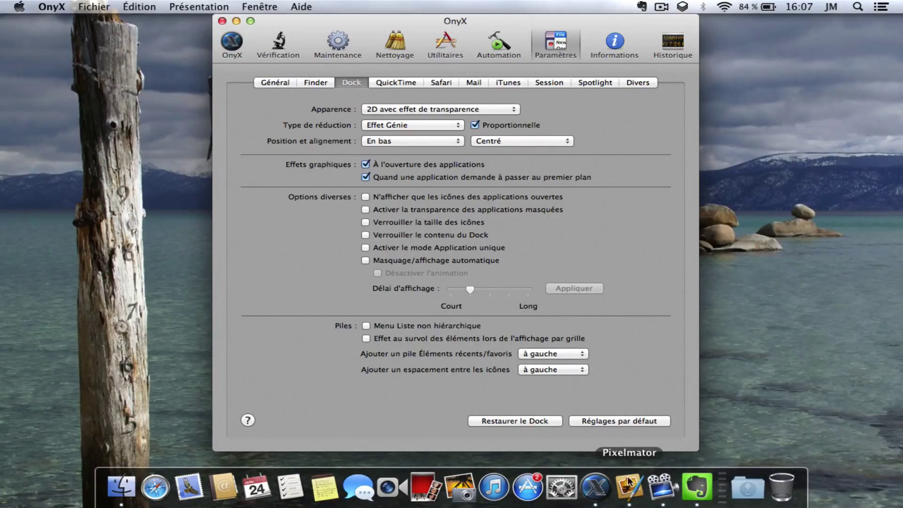
pyautogui.click(568, 141)
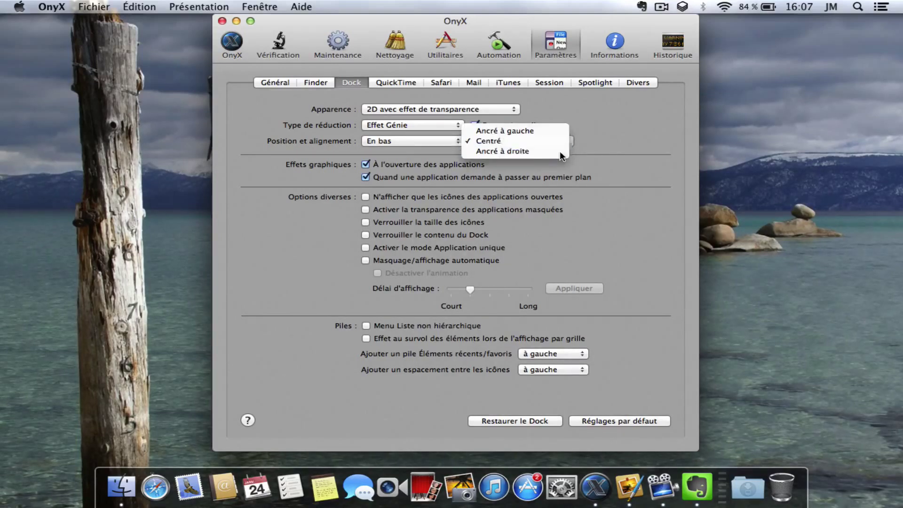
pyautogui.click(560, 153)
pyautogui.click(544, 181)
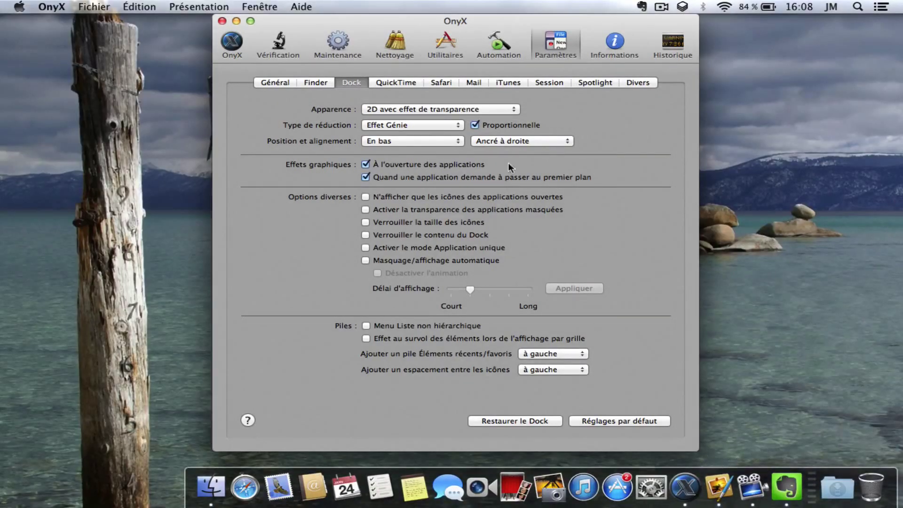
pyautogui.click(529, 142)
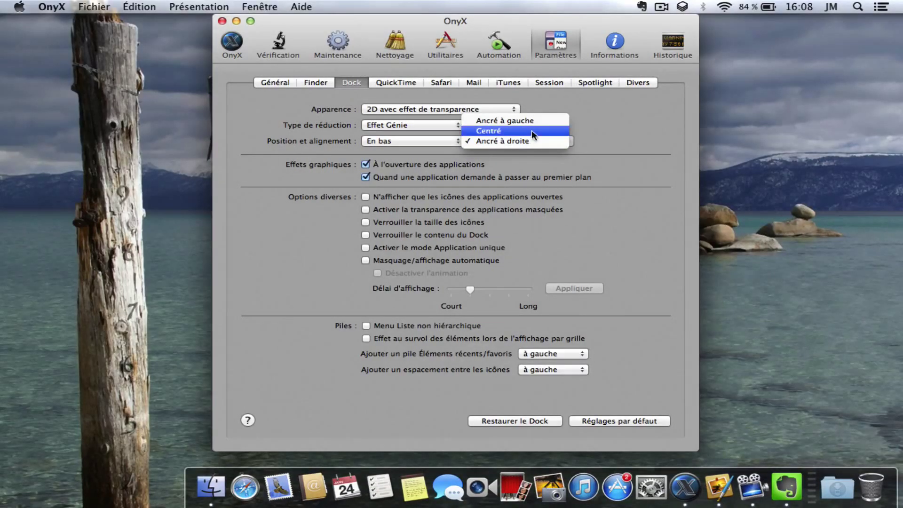
pyautogui.click(595, 184)
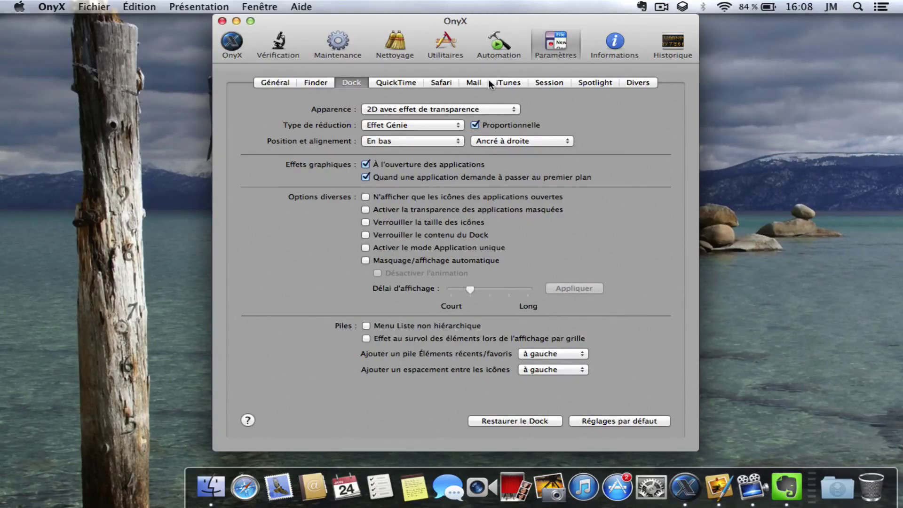
# Review the QuickTime, Safari, Mail, iTunes, Session, Spotlight and Divers parameters.
pyautogui.click(413, 83)
pyautogui.click(444, 83)
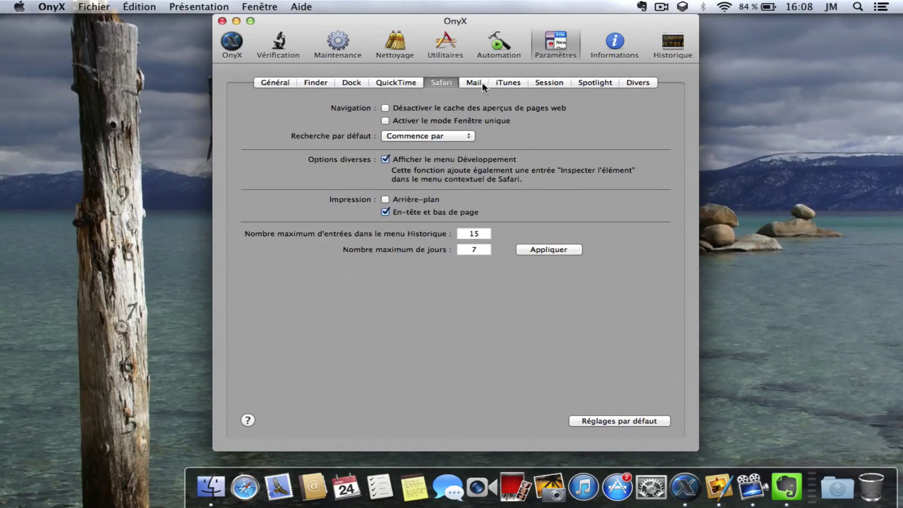
pyautogui.click(483, 82)
pyautogui.click(498, 83)
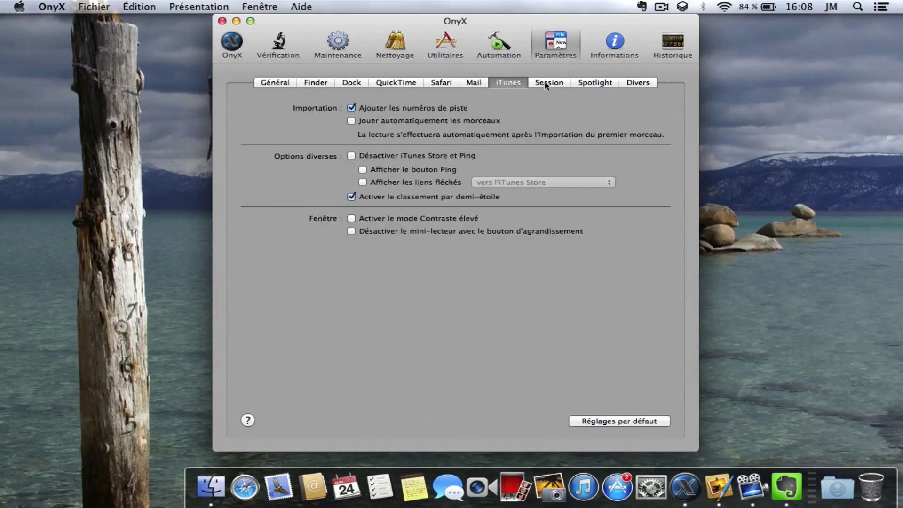
pyautogui.click(562, 81)
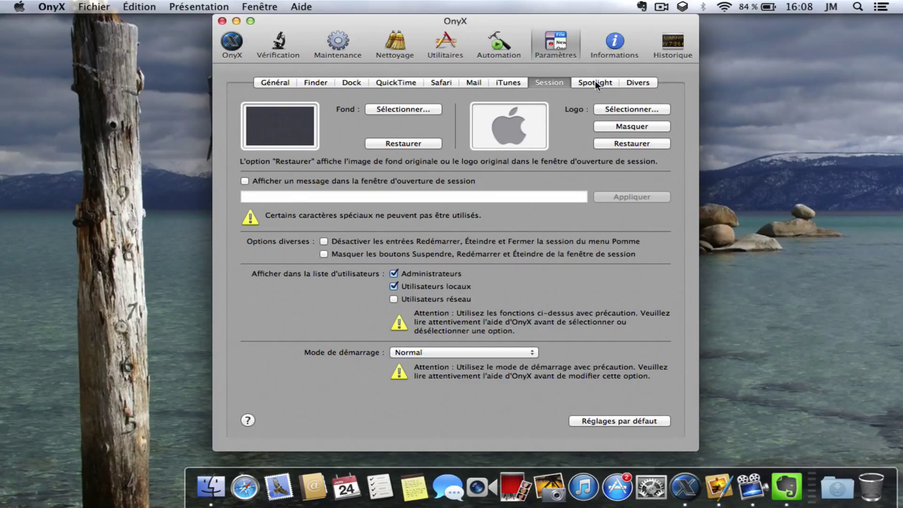
pyautogui.click(608, 81)
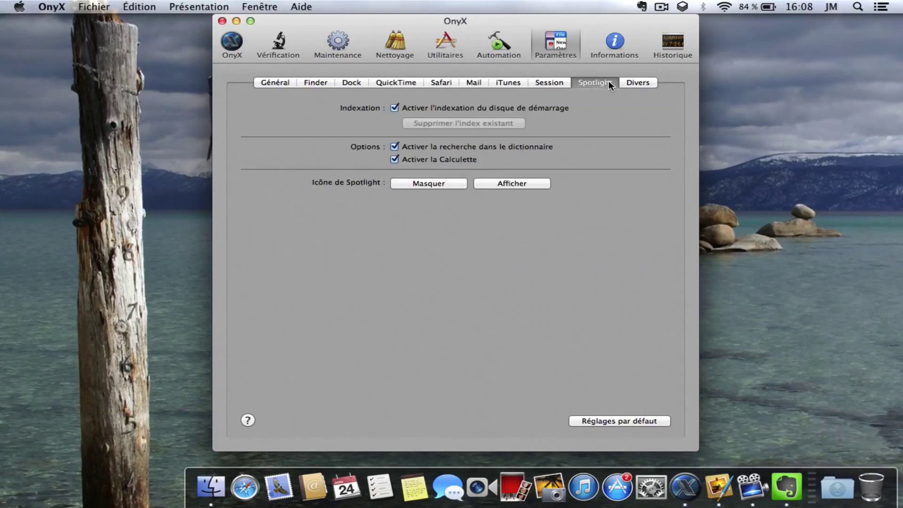
pyautogui.click(627, 83)
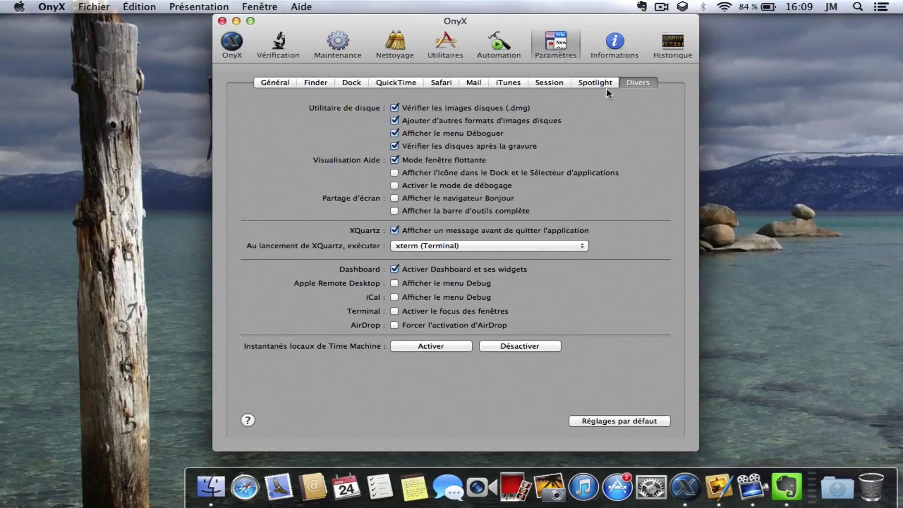
# Examine the Mac's hardware information and the history of operations performed by OnyX.
pyautogui.click(624, 47)
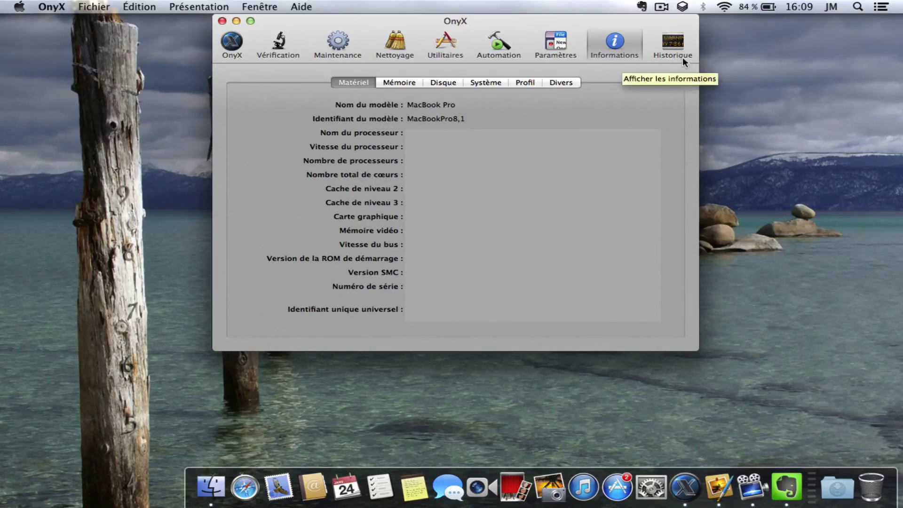
pyautogui.click(672, 43)
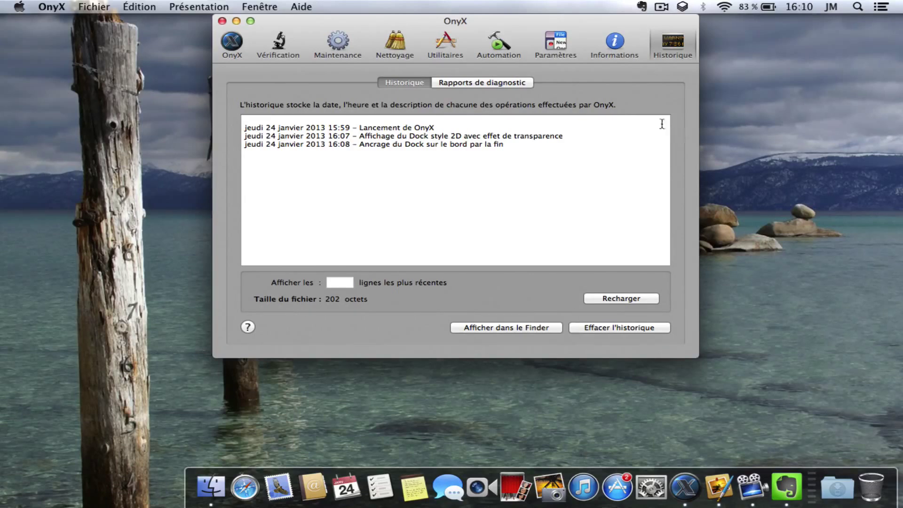
pyautogui.scroll(2, 630, 129)
pyautogui.scroll(-2, 630, 129)
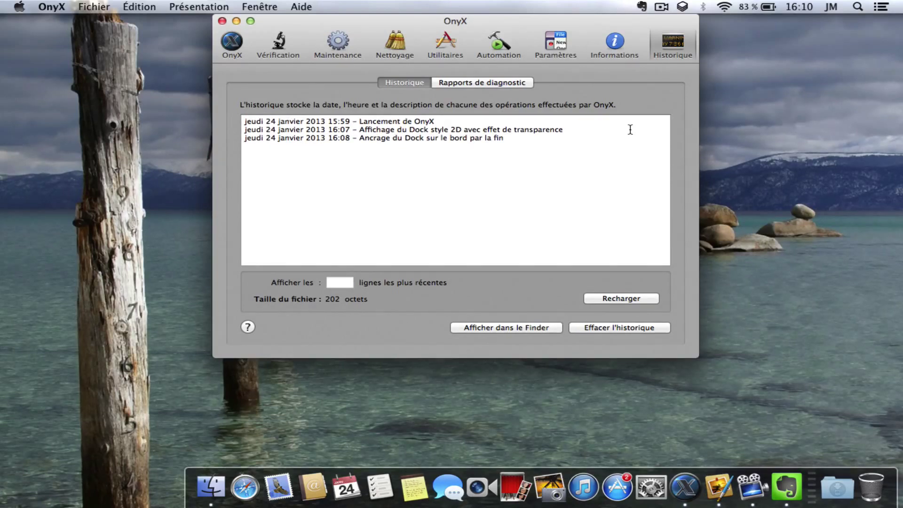
pyautogui.scroll(1, 630, 129)
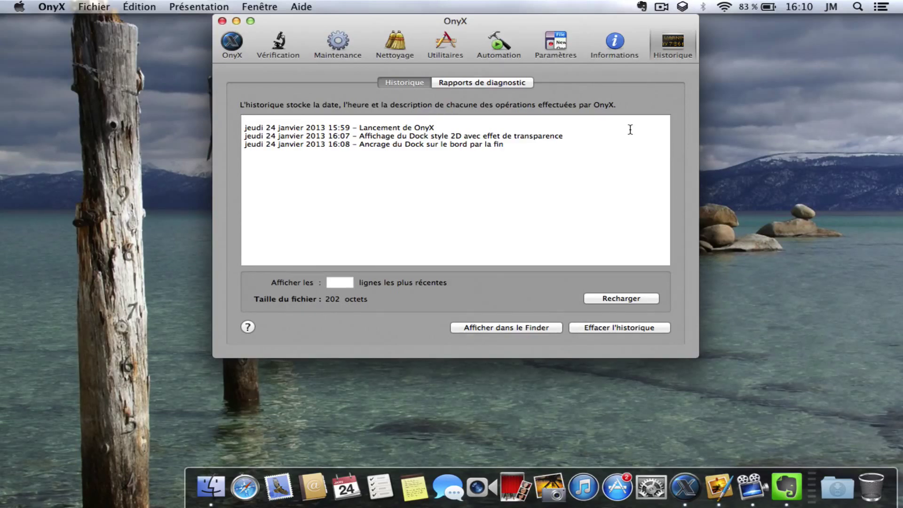
# Quit OnyX and confirm leaving the application.
pyautogui.press('super+q')
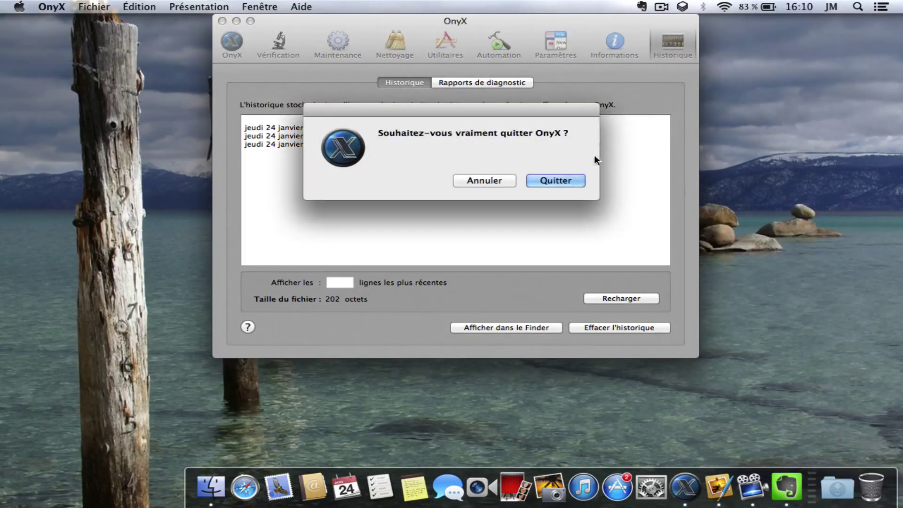
pyautogui.click(564, 181)
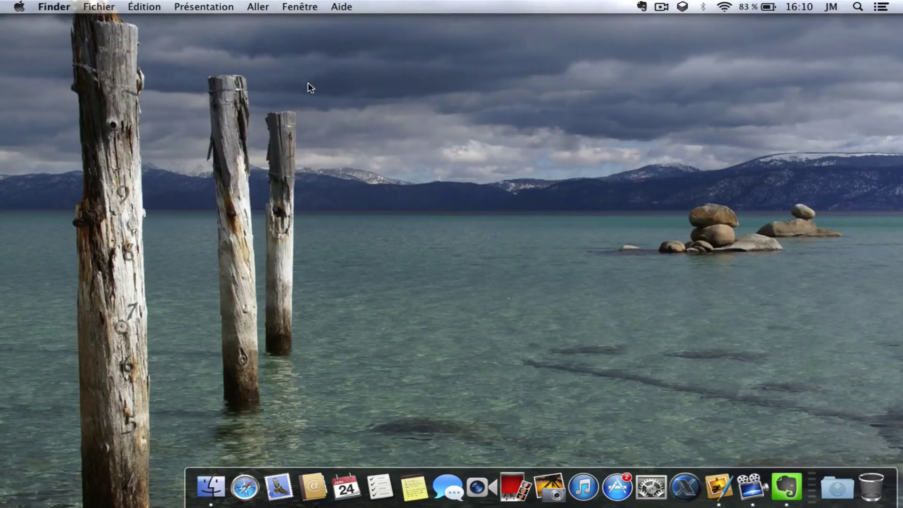
pyautogui.moveTo(308, 84); pyautogui.dragTo(409, 182)
pyautogui.moveTo(598, 259); pyautogui.dragTo(849, 191)
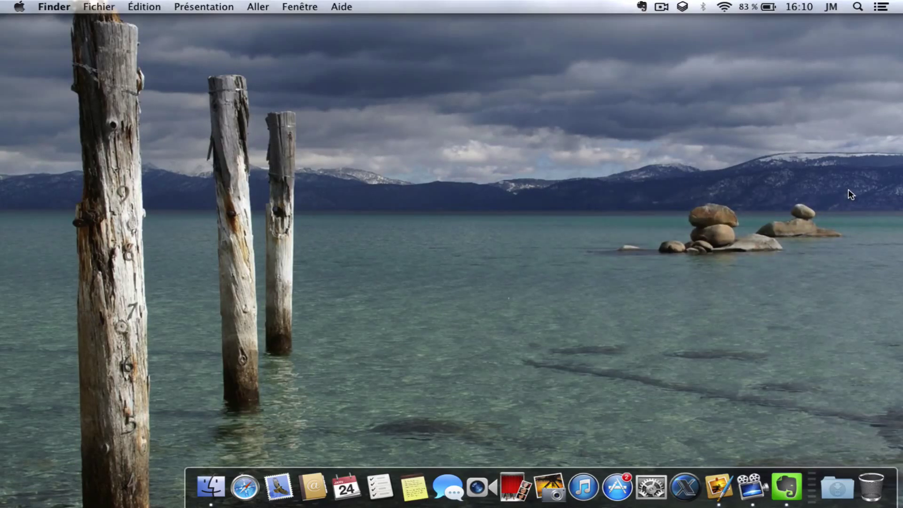